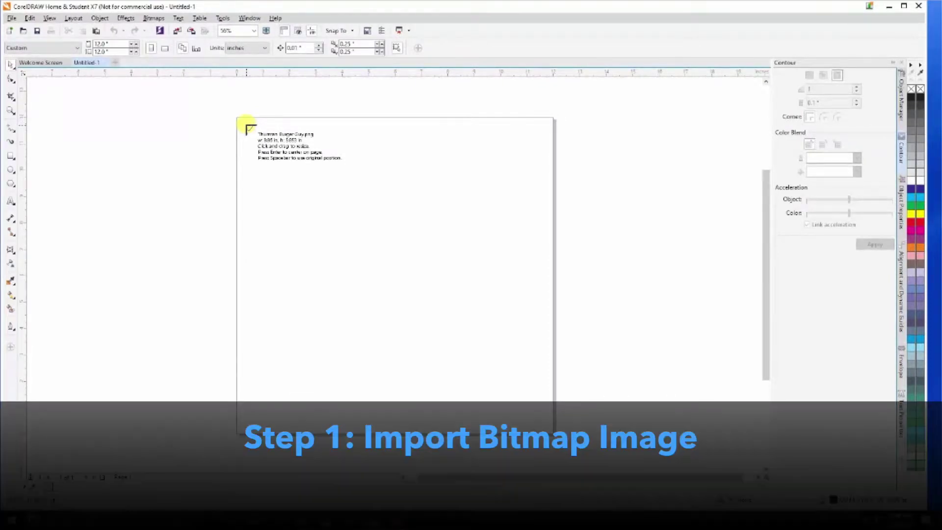
# Place the Thurman Burger Guy bitmap on the page and zoom in to inspect its pixels.
pyautogui.moveTo(246, 126); pyautogui.dragTo(536, 413)
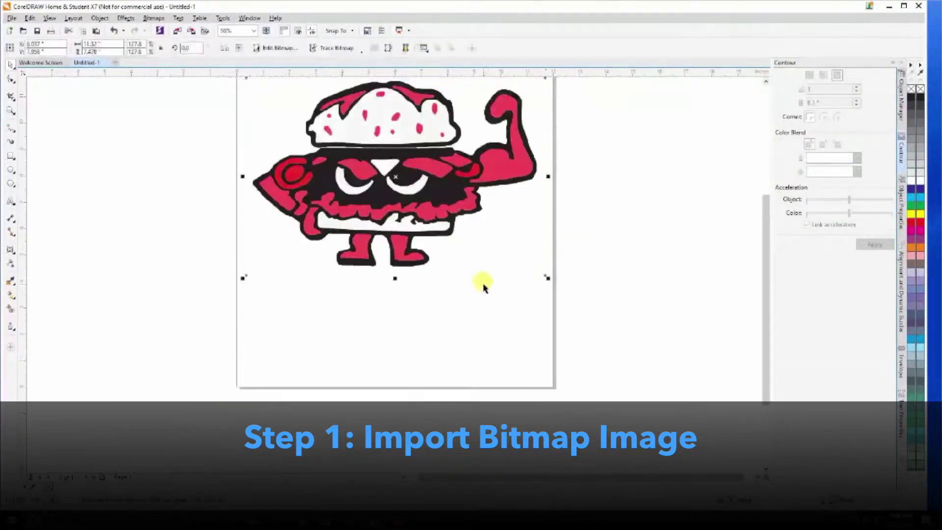
pyautogui.scroll(-1, 422, 194)
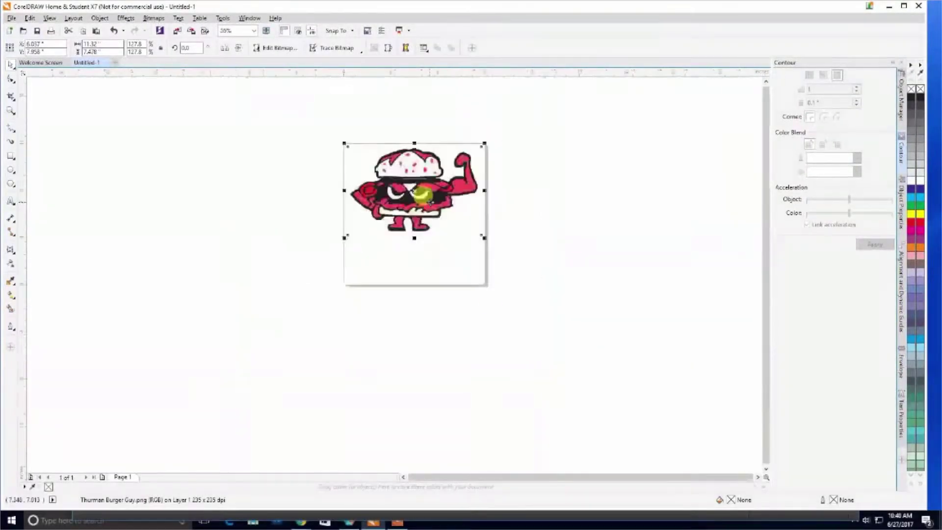
pyautogui.scroll(2, 423, 196)
pyautogui.scroll(4, 423, 196)
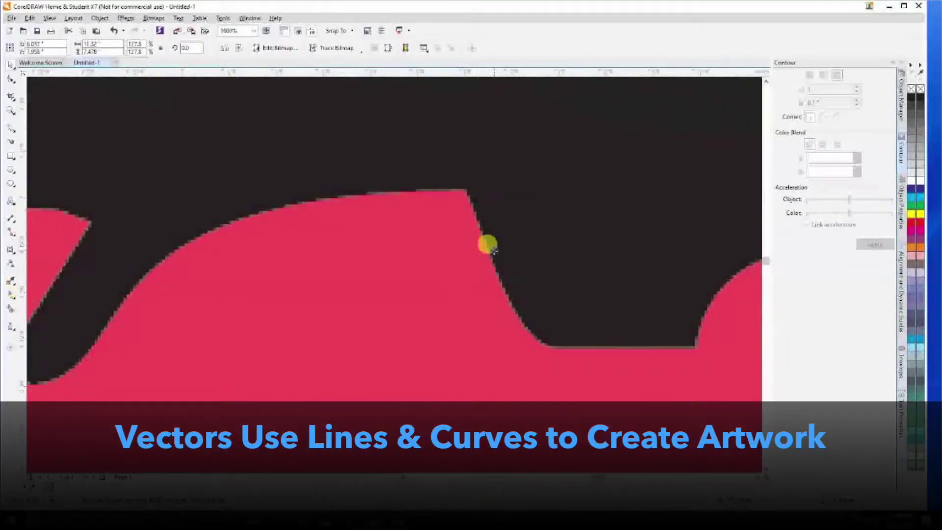
pyautogui.scroll(-1, 410, 263)
pyautogui.scroll(-4, 410, 263)
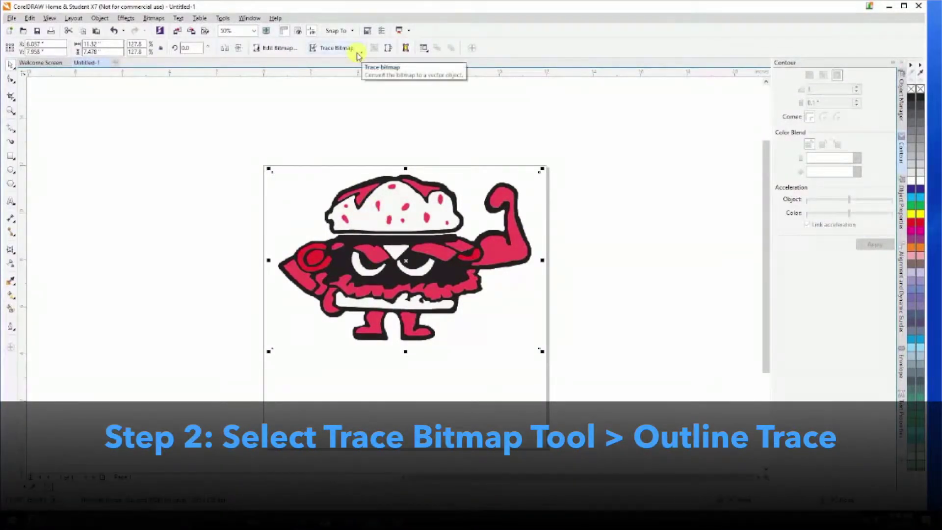
# Start a Clipart outline trace of the burger bitmap, reducing the oversized bitmap first.
pyautogui.click(161, 21)
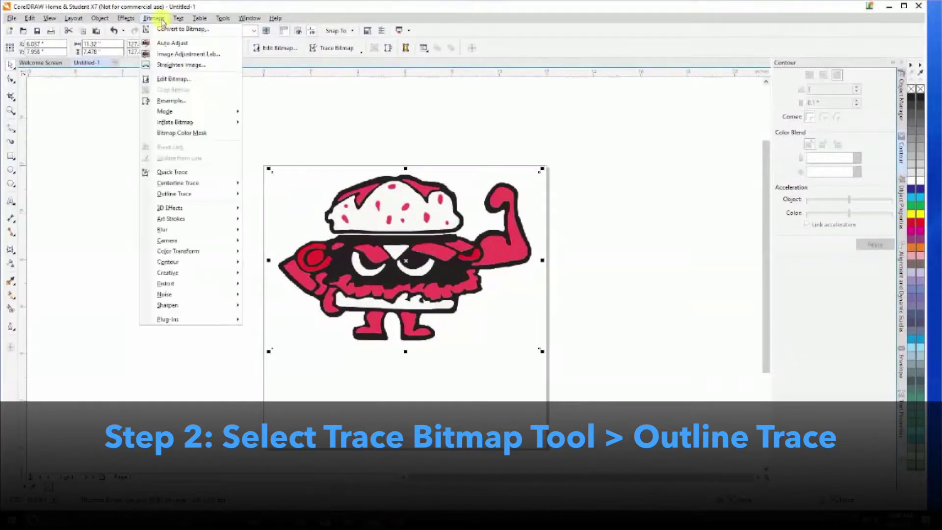
pyautogui.moveTo(183, 200)
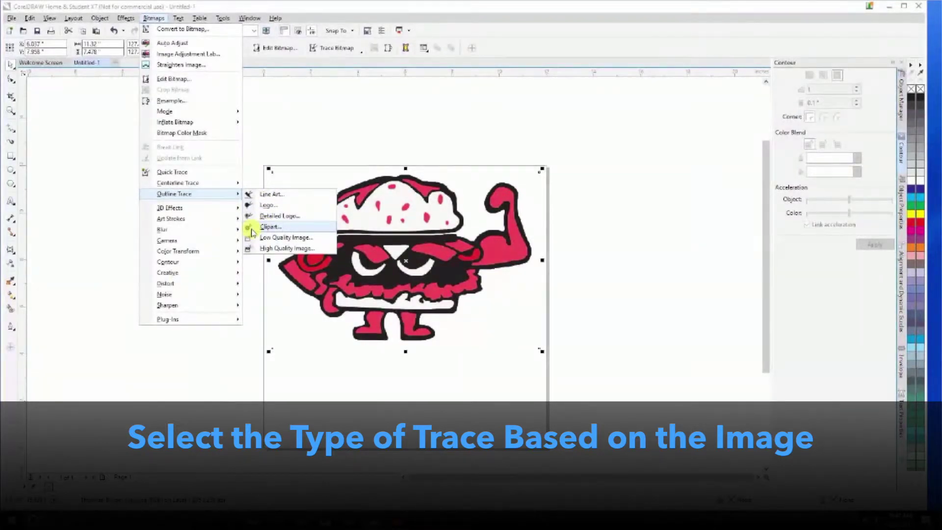
pyautogui.click(253, 229)
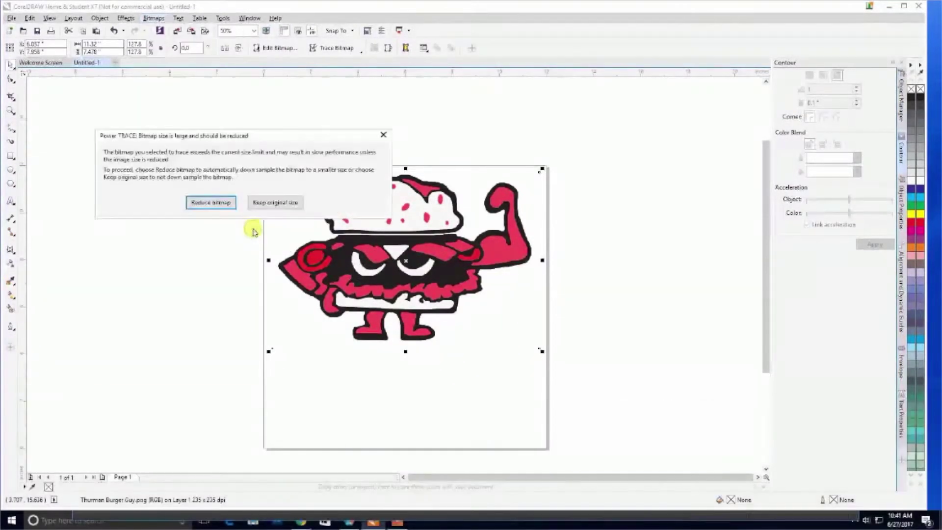
pyautogui.click(232, 207)
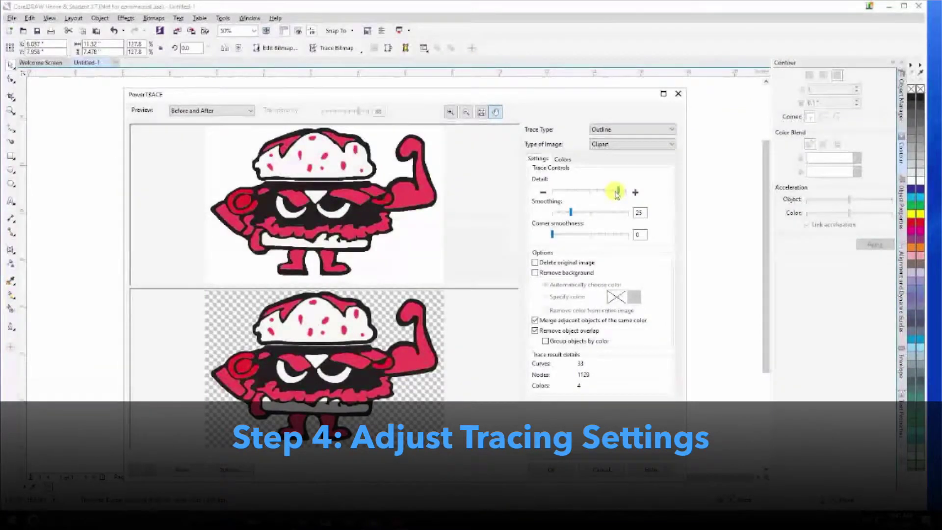
# Raise the PowerTRACE detail level, check the zoomed previews, and accept the 30-object trace.
pyautogui.moveTo(618, 193)
pyautogui.mouseDown()
pyautogui.moveTo(564, 195)
pyautogui.moveTo(612, 192)
pyautogui.mouseUp()
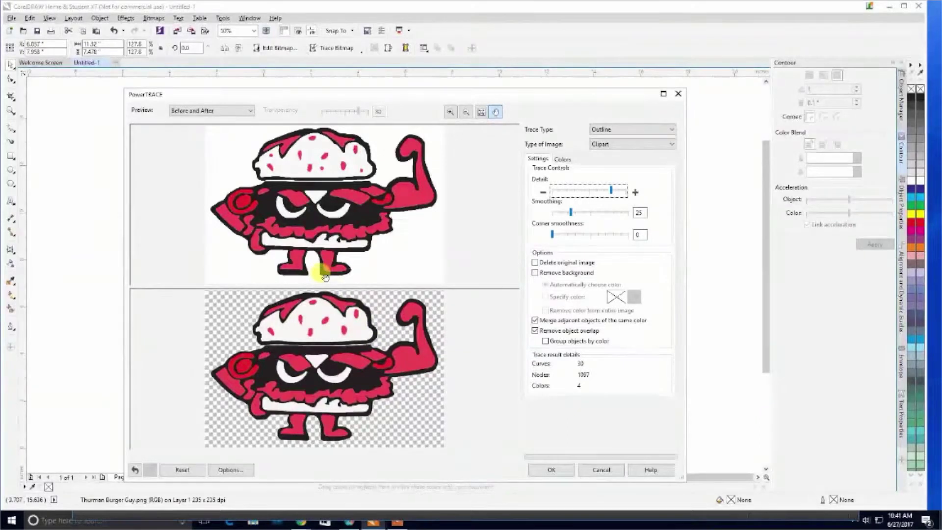
pyautogui.scroll(-1, 324, 275)
pyautogui.scroll(4, 314, 267)
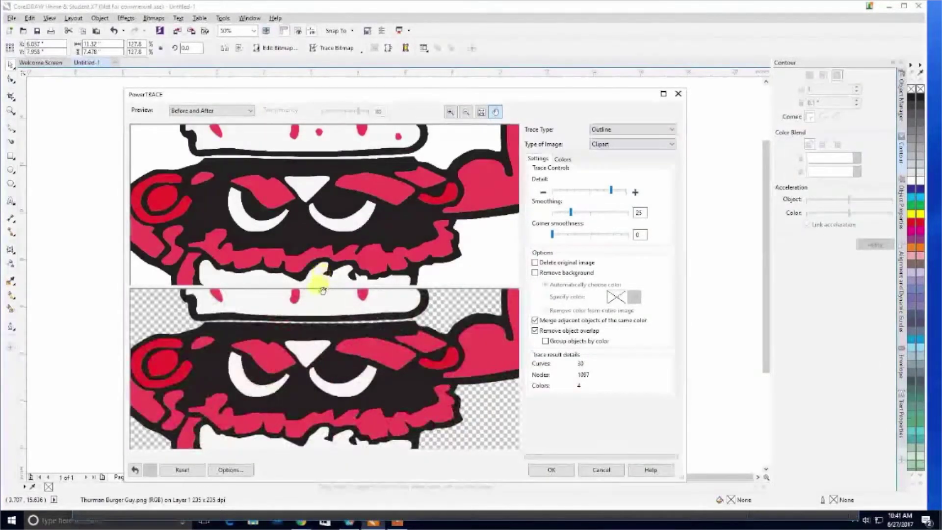
pyautogui.scroll(2, 318, 287)
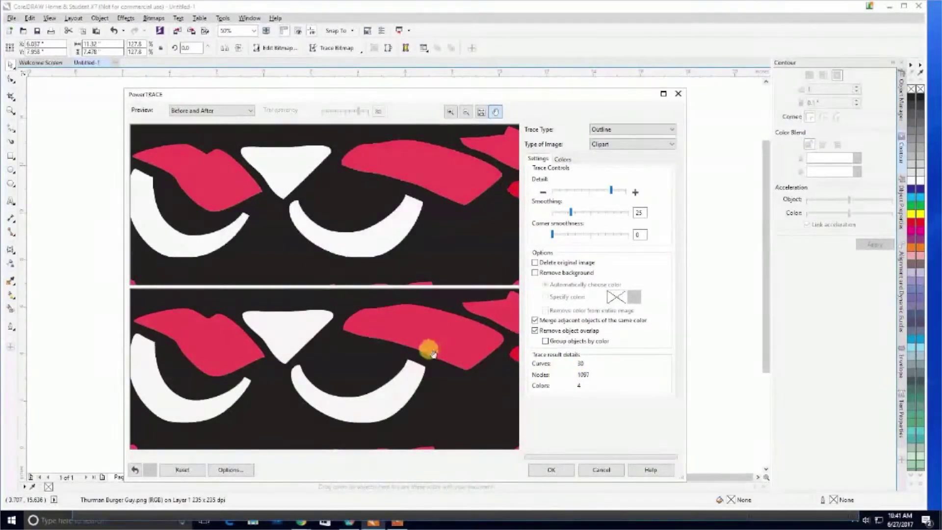
pyautogui.scroll(-3, 427, 350)
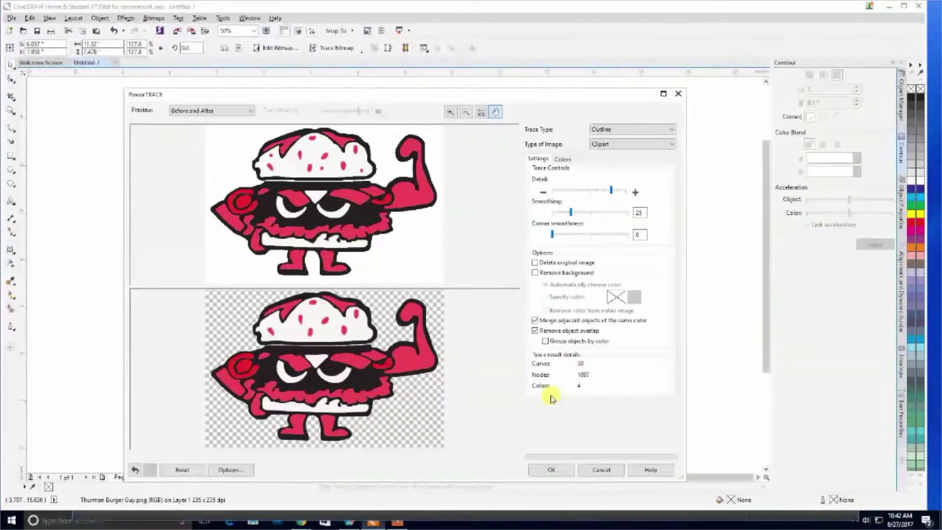
pyautogui.click(552, 470)
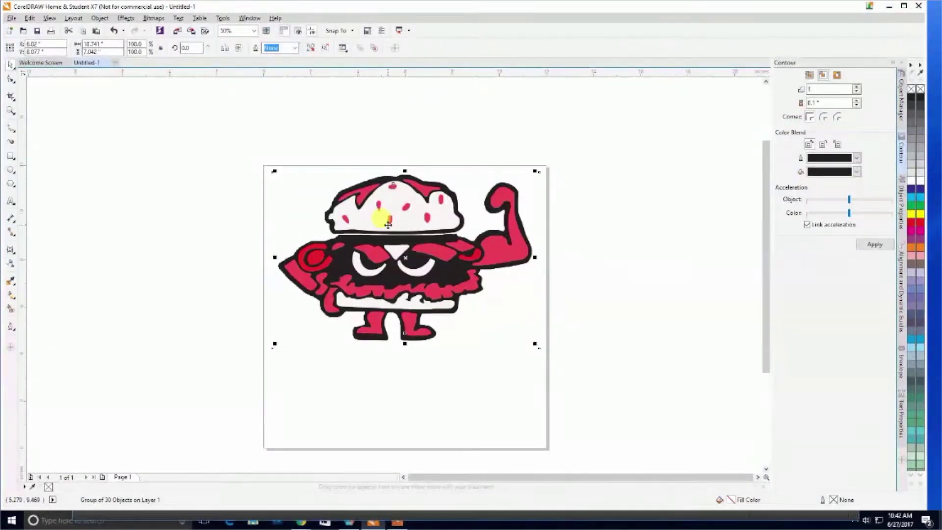
# Move the traced vector group off the original bitmap to beside the page.
pyautogui.moveTo(388, 224)
pyautogui.mouseDown()
pyautogui.moveTo(441, 236)
pyautogui.moveTo(465, 286)
pyautogui.mouseUp()
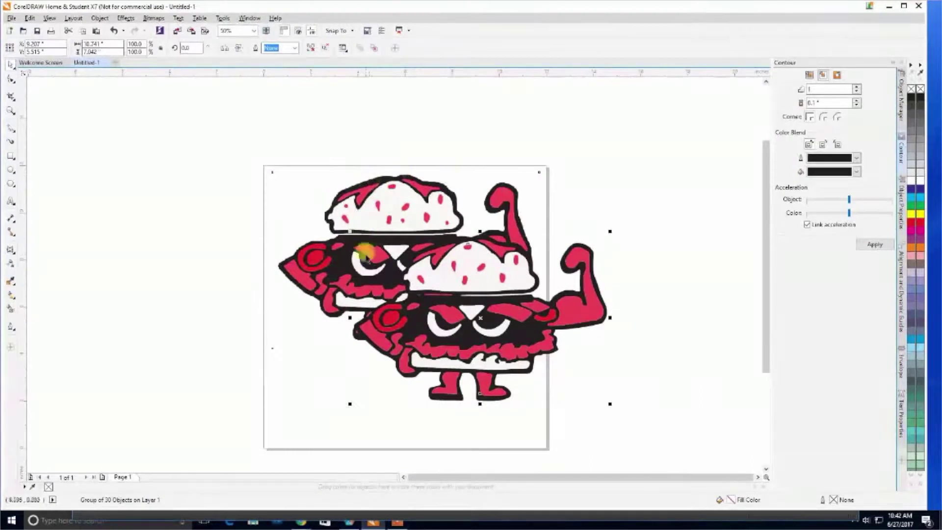
pyautogui.scroll(5, 375, 325)
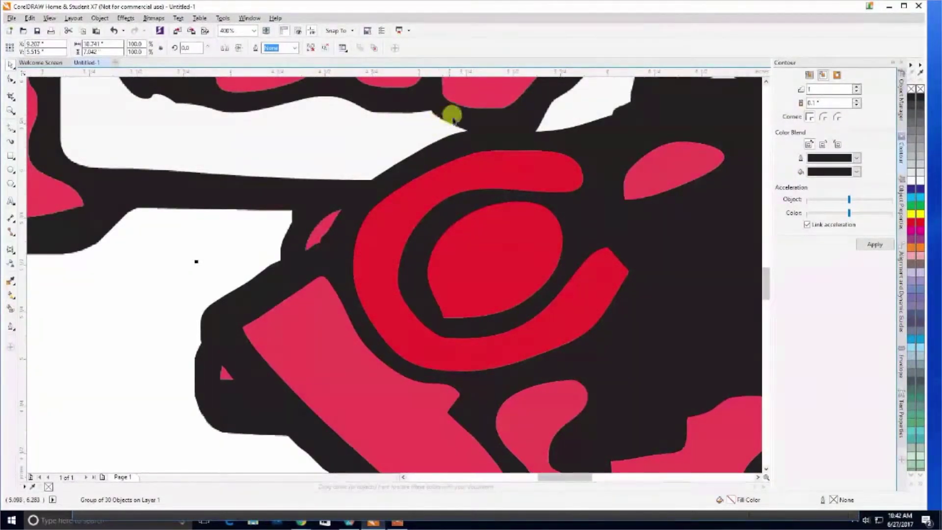
pyautogui.scroll(-6, 444, 319)
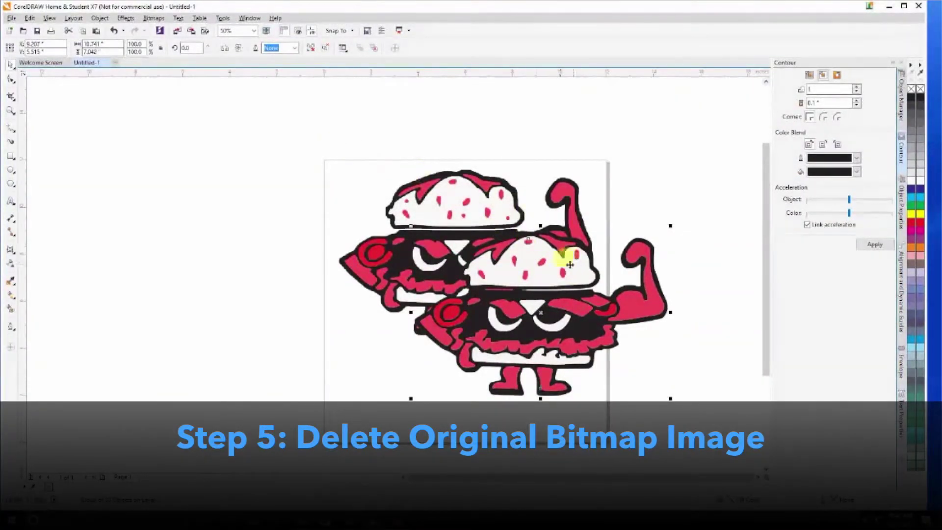
pyautogui.moveTo(530, 265); pyautogui.dragTo(174, 238)
# Delete the original bitmap and move the traced burger group back onto the page.
pyautogui.moveTo(316, 138); pyautogui.dragTo(631, 406)
pyautogui.press('Delete')
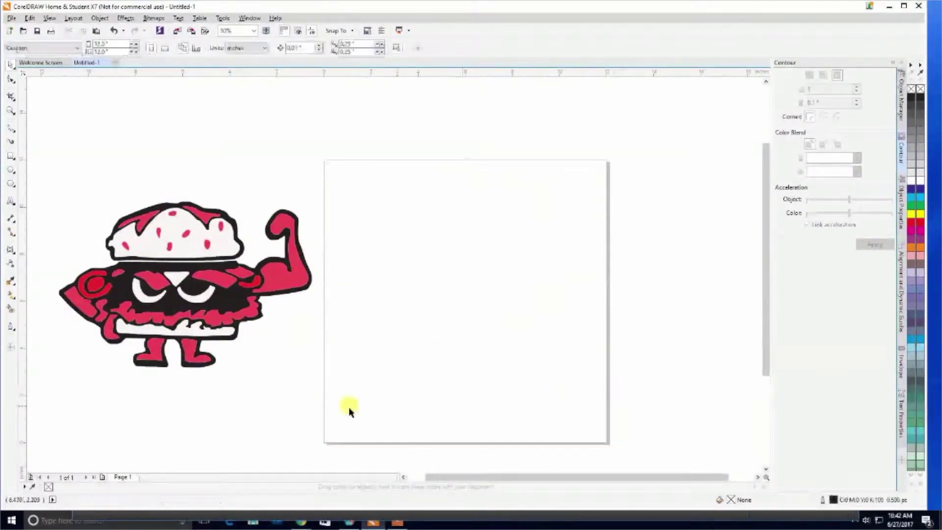
pyautogui.moveTo(345, 386); pyautogui.dragTo(46, 154)
pyautogui.moveTo(183, 203); pyautogui.dragTo(466, 207)
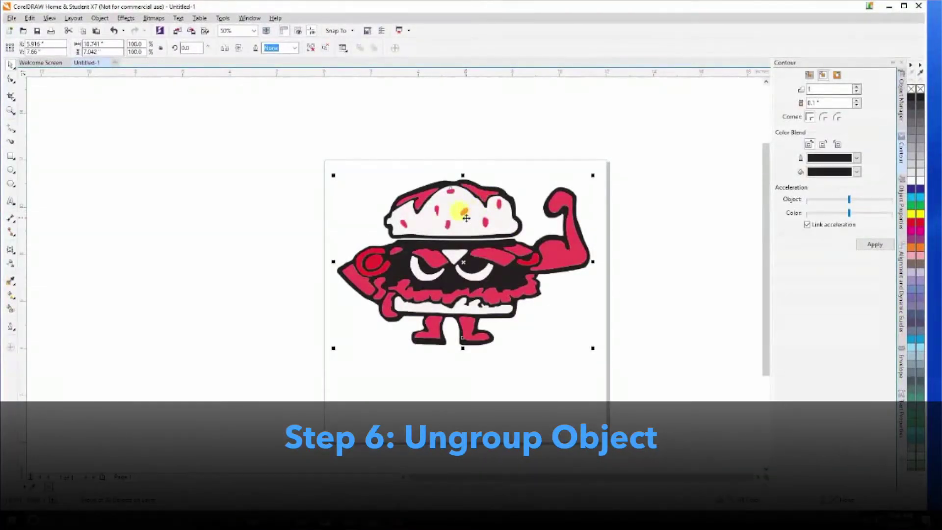
# Ungroup the traced burger into 30 separate paths and show their nodes with F10.
pyautogui.rightClick(467, 218)
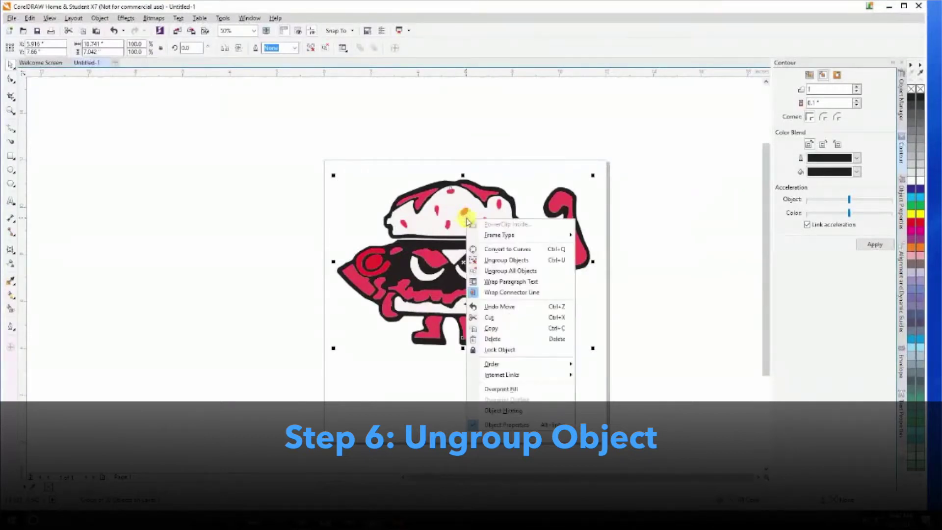
pyautogui.click(103, 19)
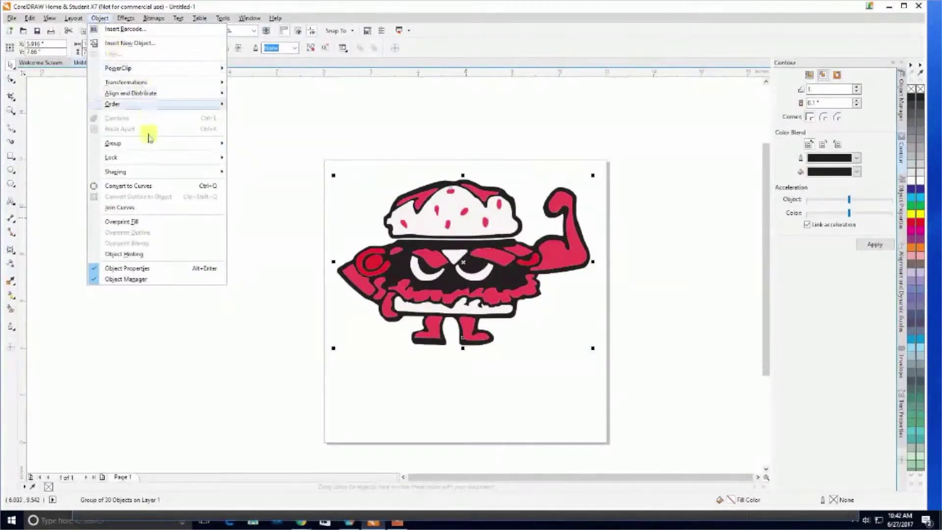
pyautogui.moveTo(190, 143)
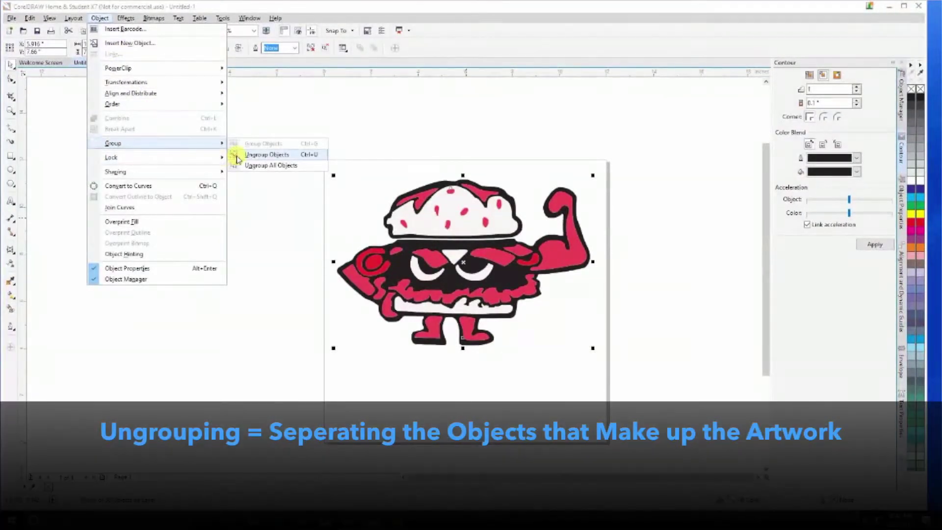
pyautogui.click(255, 155)
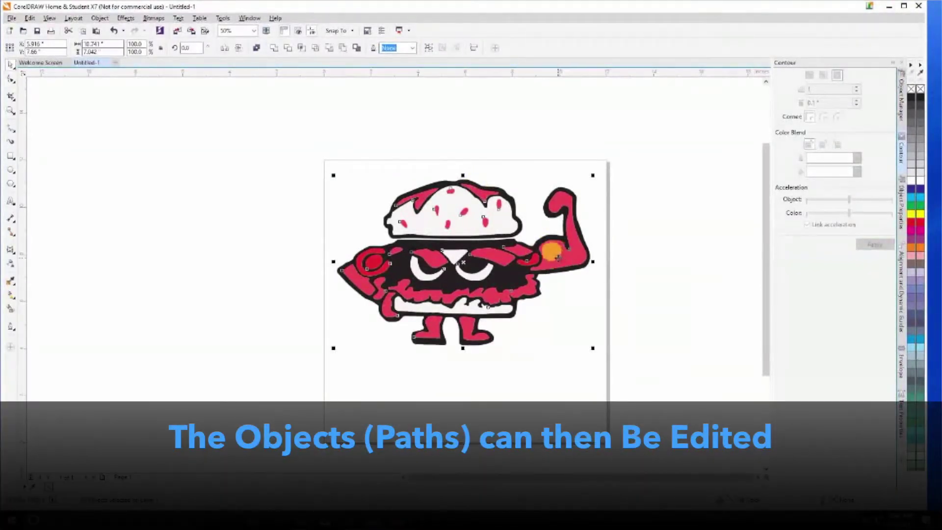
pyautogui.press('F10')
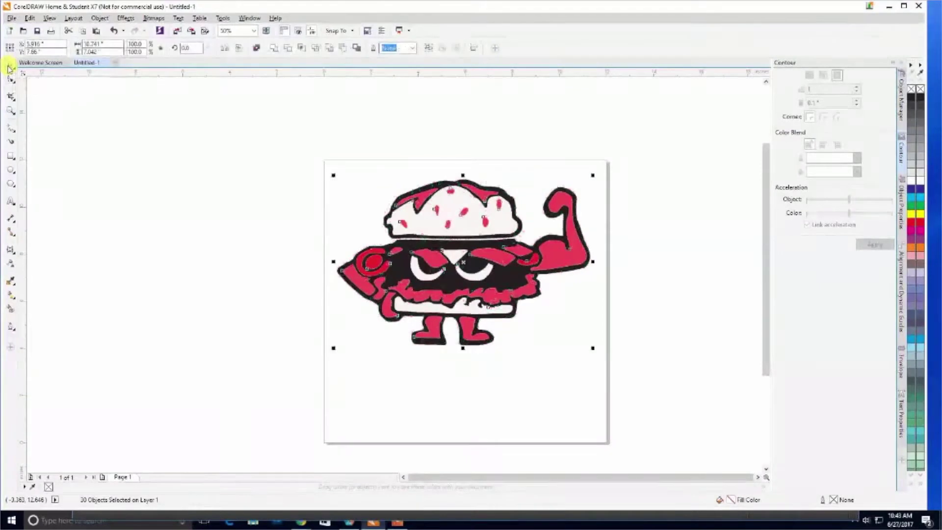
# Switch to freehand selection, deselect everything, and select the mascot's arm curve.
pyautogui.click(13, 67)
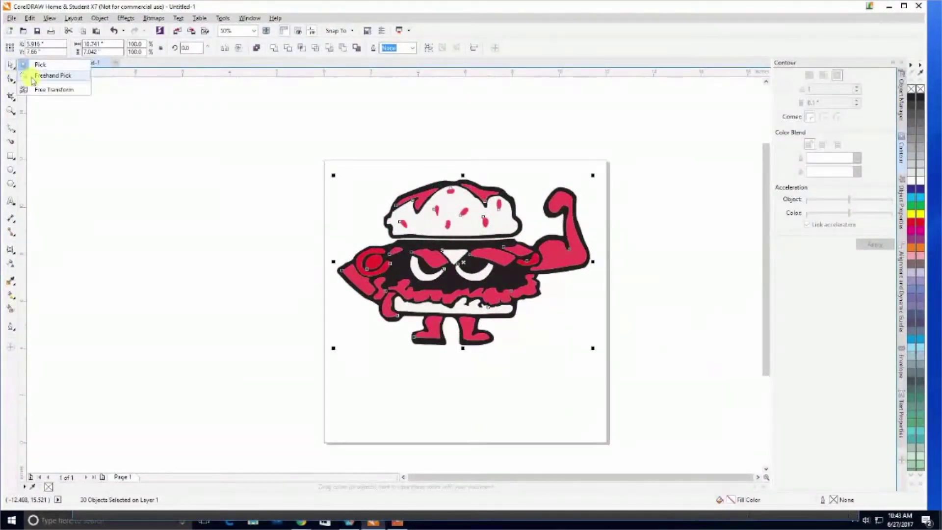
pyautogui.click(44, 76)
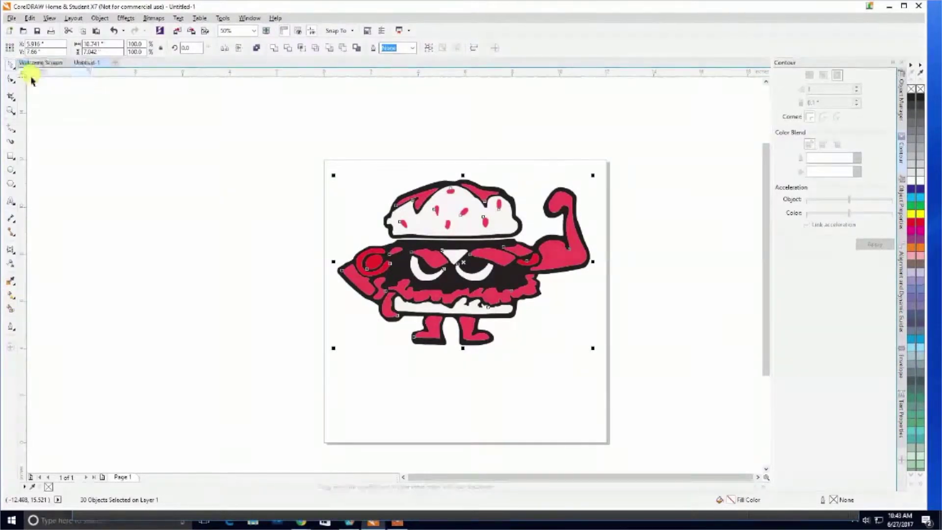
pyautogui.click(567, 287)
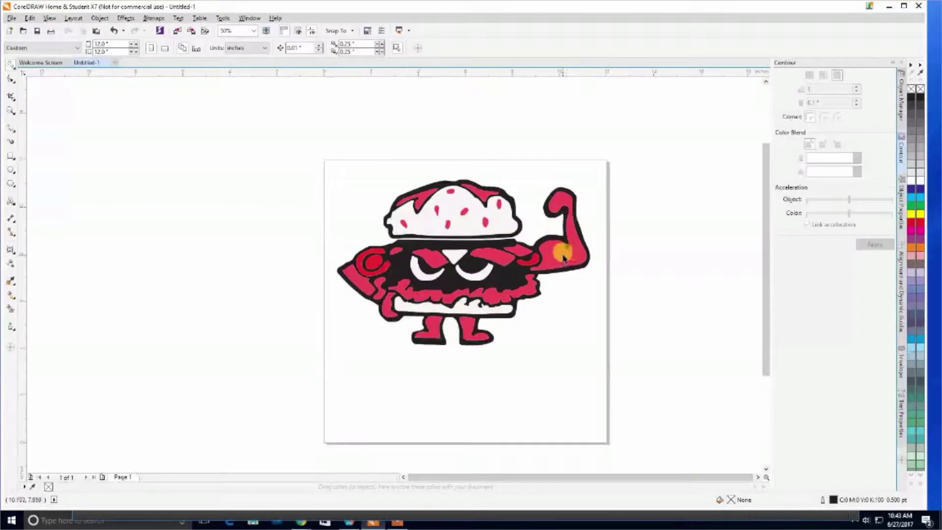
pyautogui.click(564, 256)
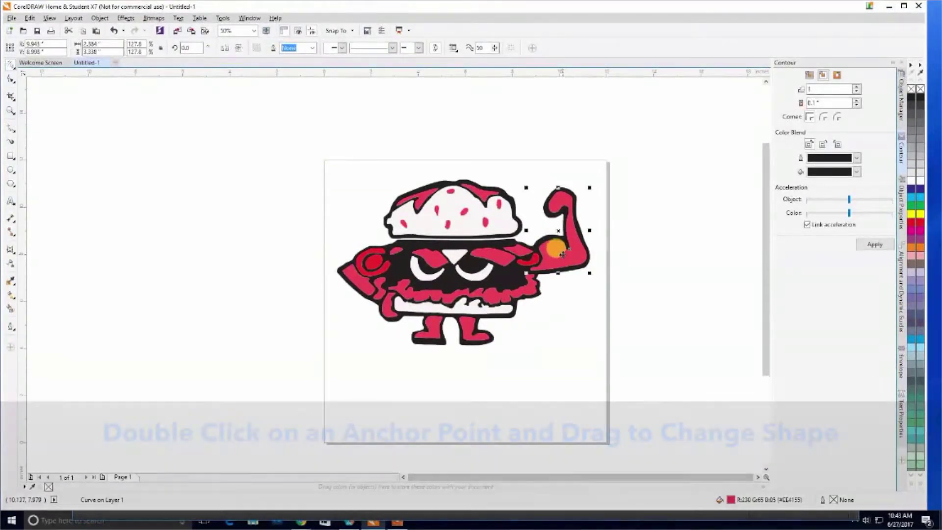
# Pull a bicep node up and right and delete the extra node to smooth the arm.
pyautogui.doubleClick(555, 258)
pyautogui.moveTo(555, 261); pyautogui.dragTo(575, 231)
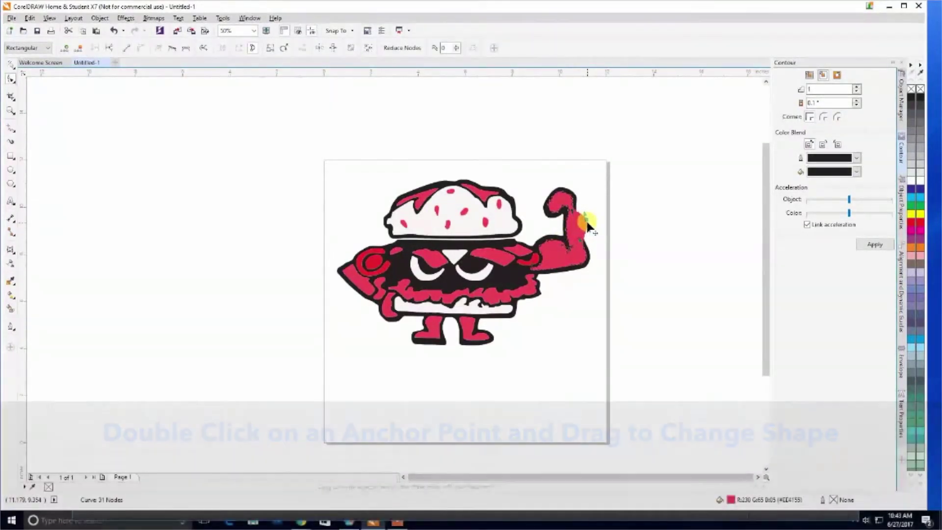
pyautogui.scroll(5, 588, 225)
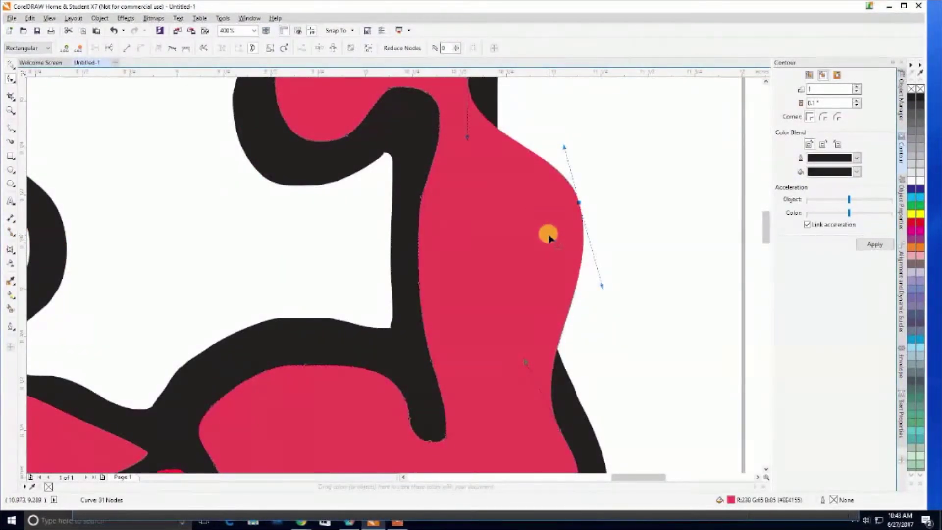
pyautogui.press('Delete')
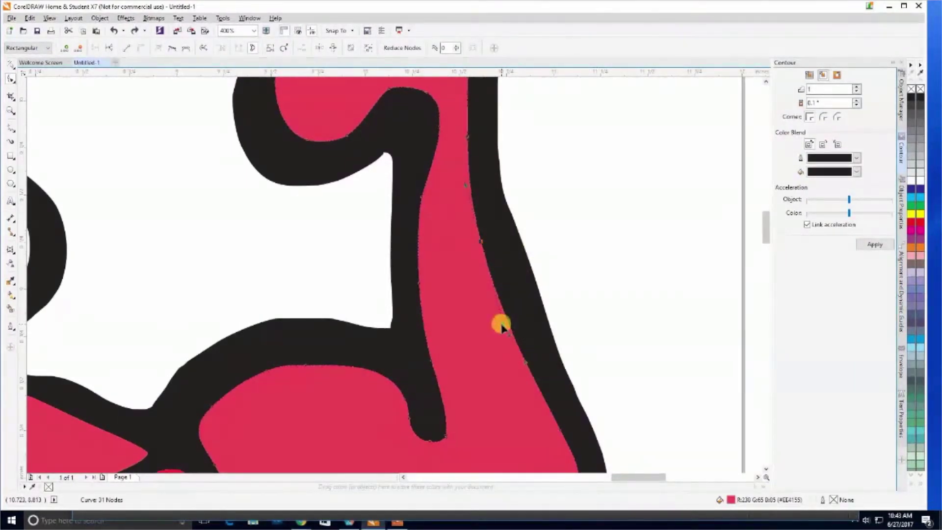
pyautogui.scroll(-2, 496, 330)
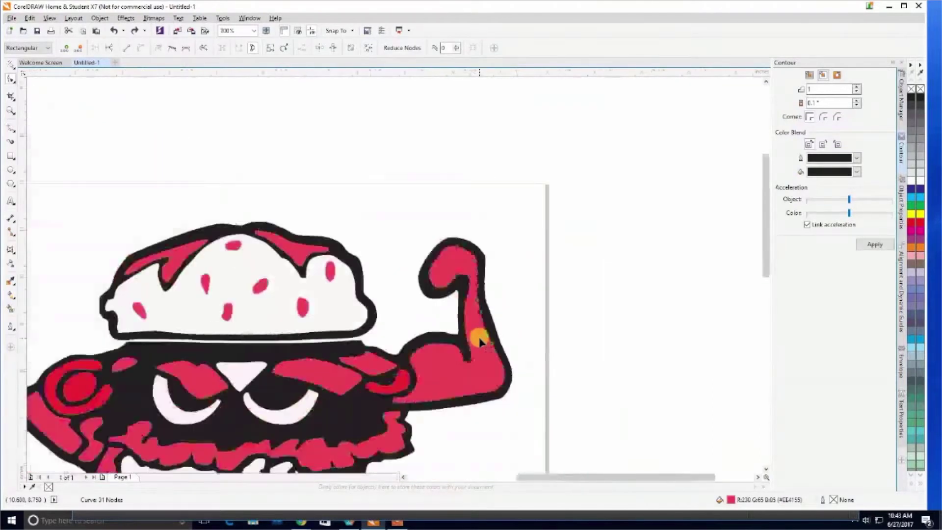
pyautogui.scroll(1, 469, 343)
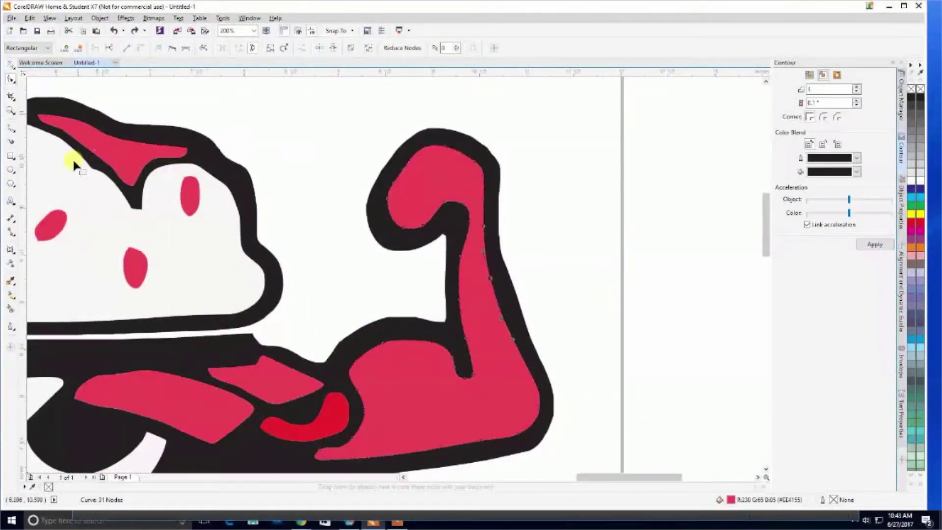
pyautogui.click(437, 185)
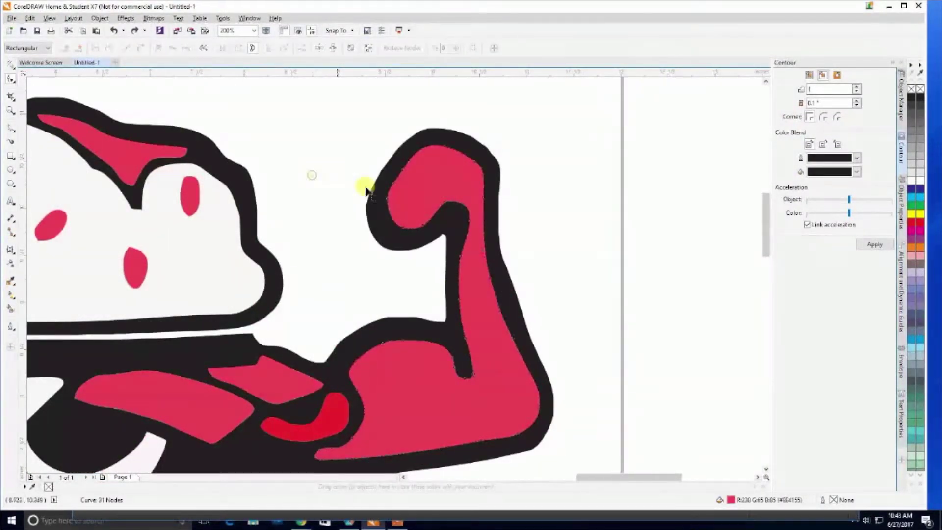
pyautogui.click(421, 178)
pyautogui.click(418, 181)
# Set the arm's fill in Object Properties to CMYK 0/0/100/0 pure yellow.
pyautogui.click(11, 64)
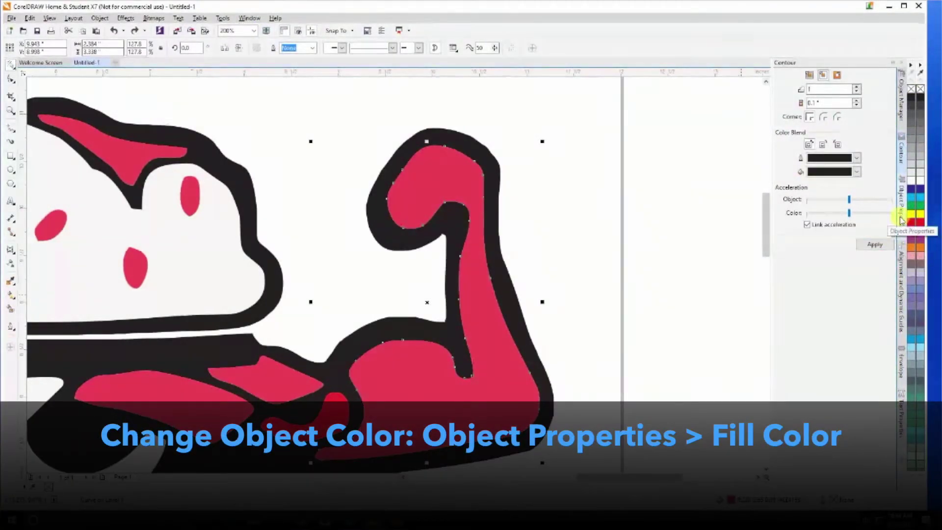
pyautogui.click(901, 221)
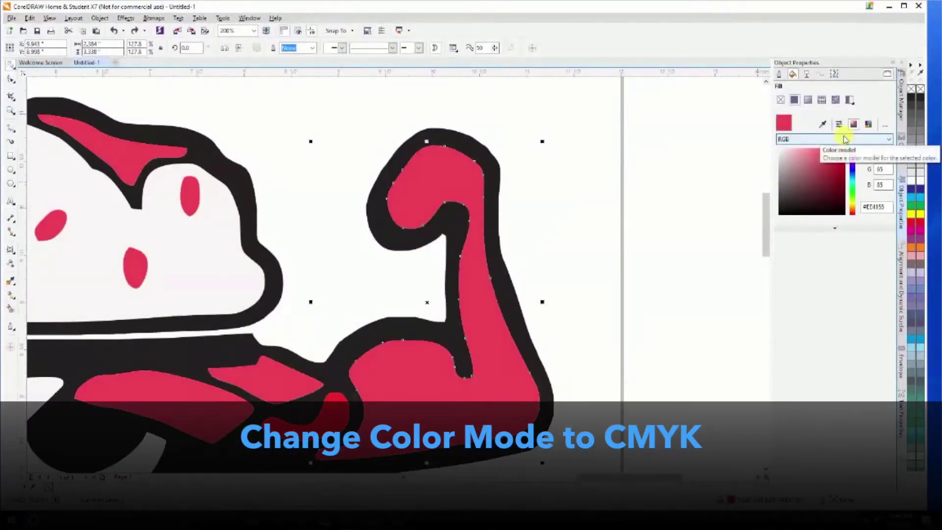
pyautogui.click(845, 139)
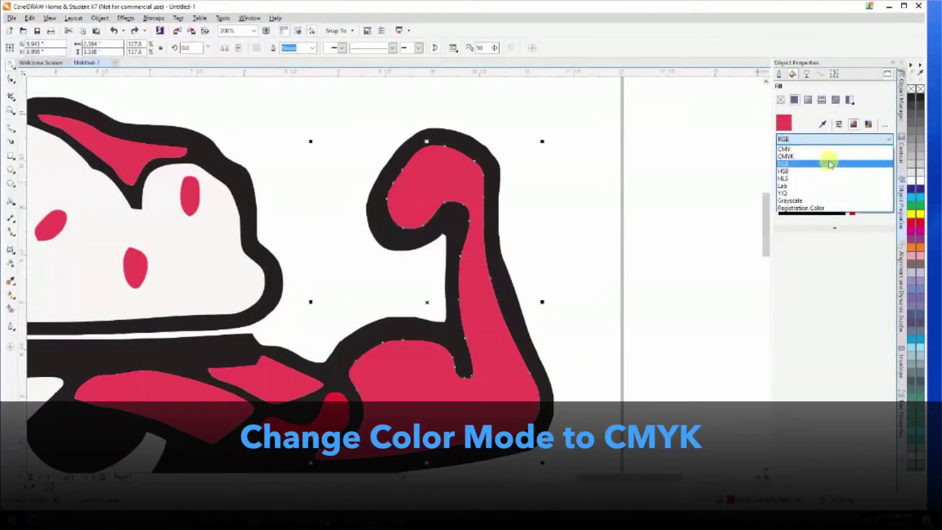
pyautogui.click(829, 156)
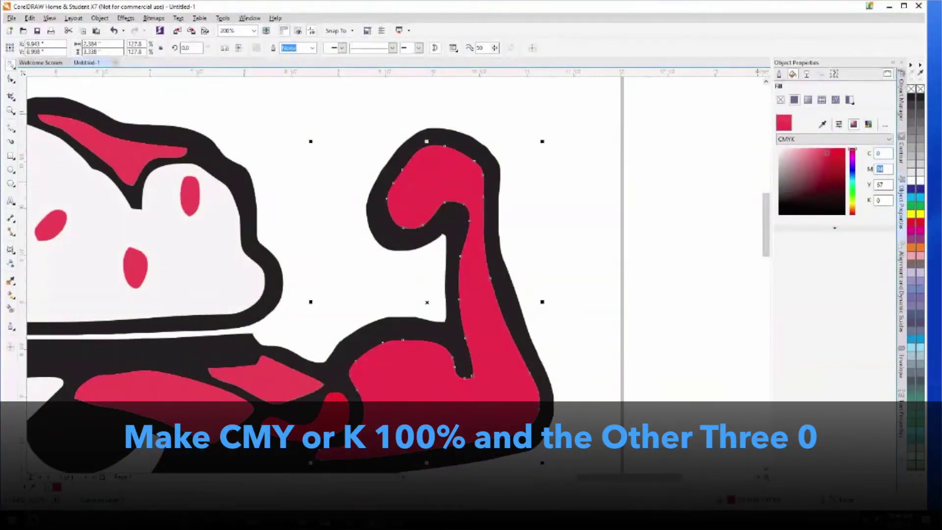
pyautogui.write('0')
pyautogui.press('Tab')
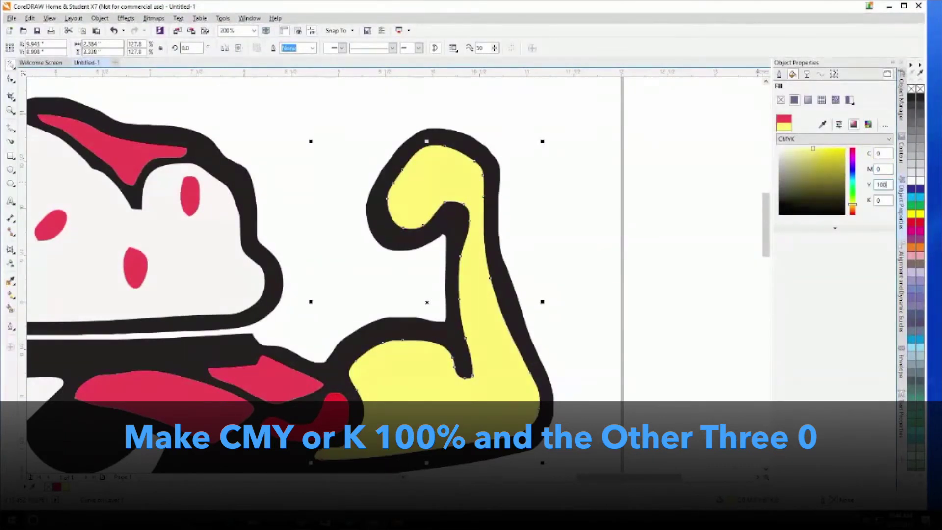
pyautogui.write('100')
pyautogui.press('Tab')
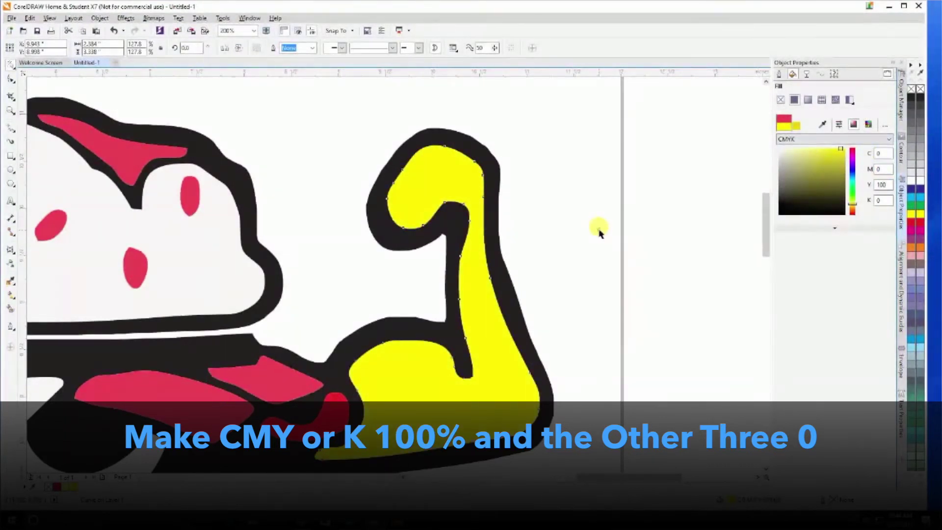
pyautogui.click(598, 227)
# Open the Object Manager docker to see each traced curve listed under Layer 1.
pyautogui.scroll(-1, 499, 289)
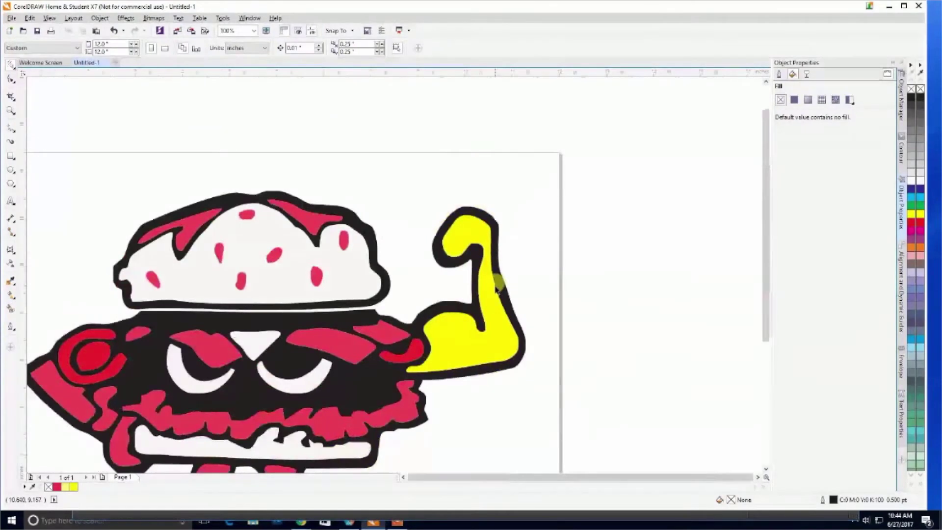
pyautogui.scroll(-2, 499, 290)
pyautogui.scroll(1, 466, 289)
pyautogui.scroll(1, 466, 290)
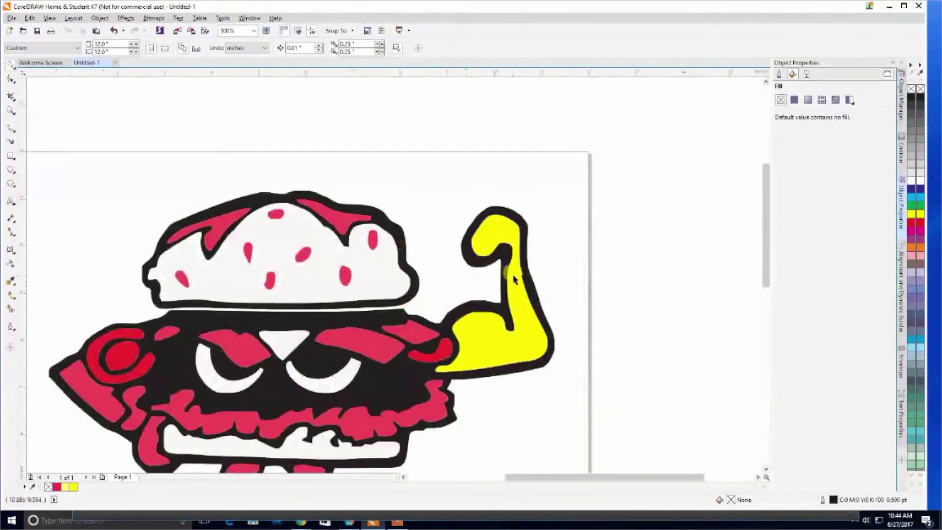
pyautogui.click(903, 93)
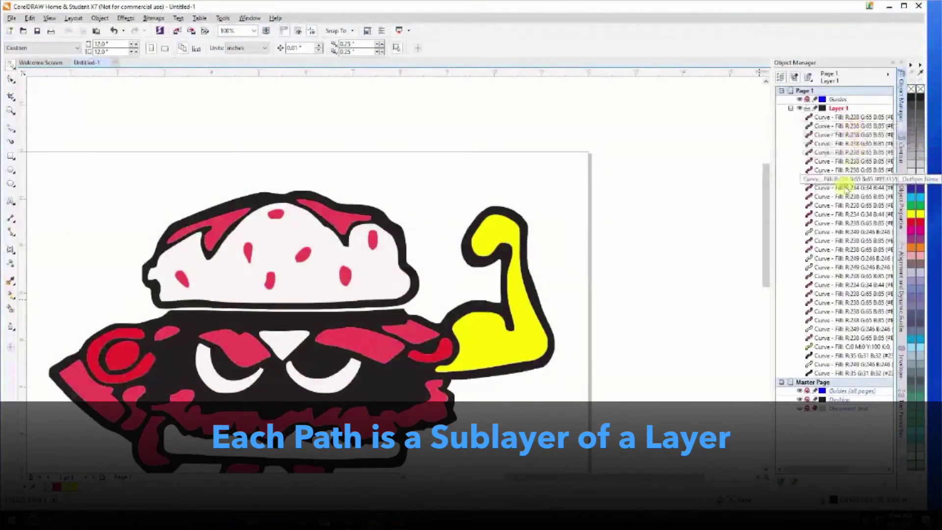